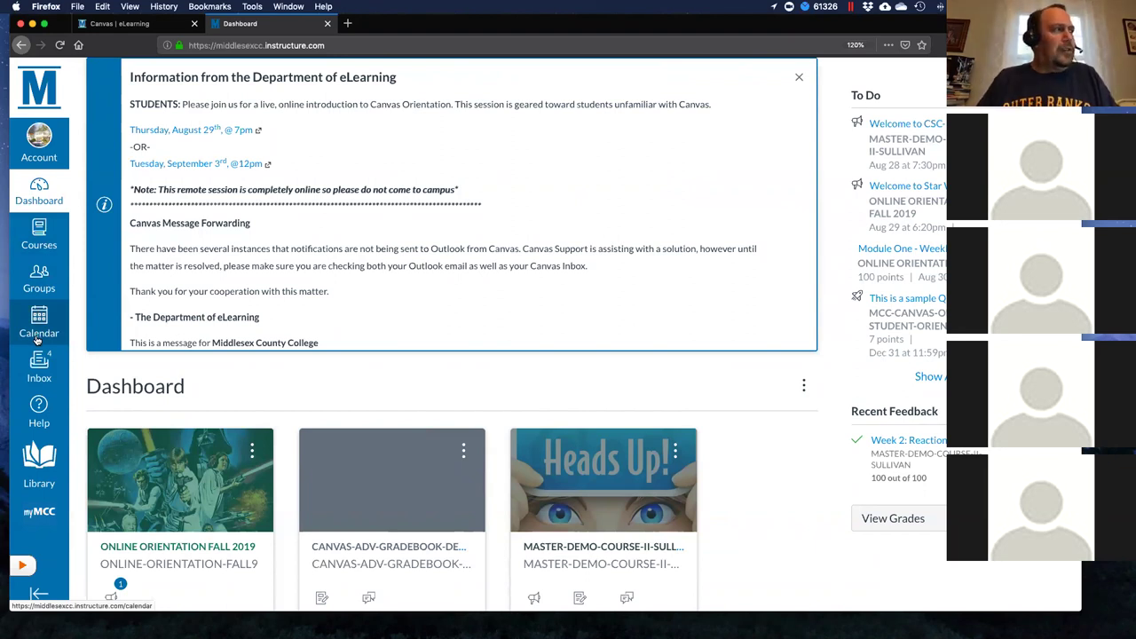
Step: Reload the Dashboard and scroll through it
{"action": "left_click", "coordinate": [38, 188]}
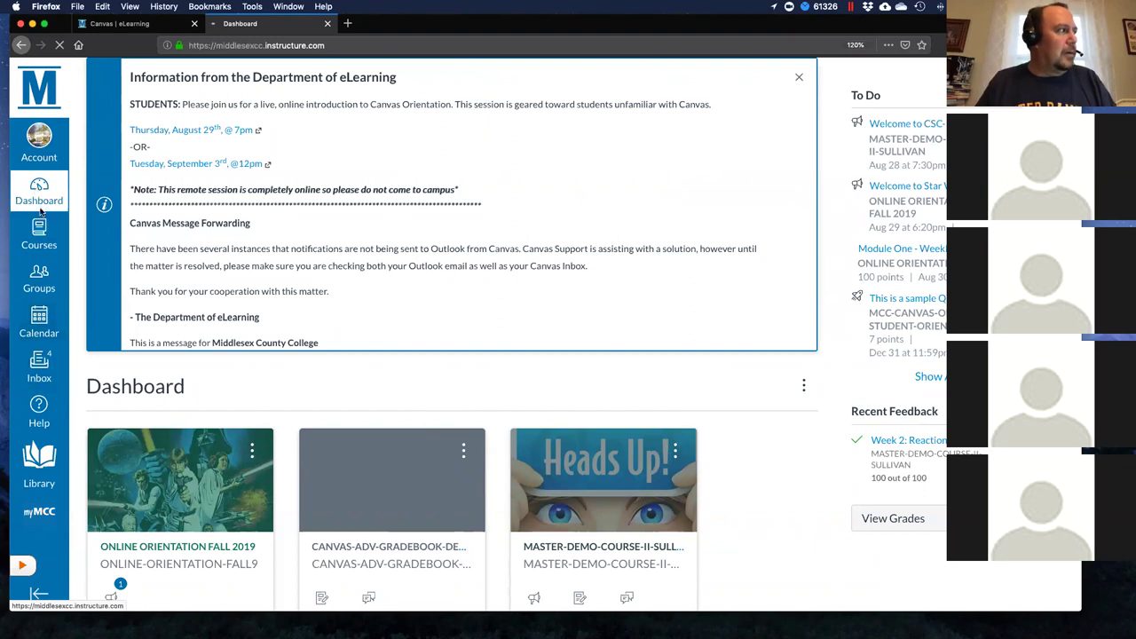
{"action": "scroll", "coordinate": [299, 464], "scroll_direction": "down", "scroll_amount": 3}
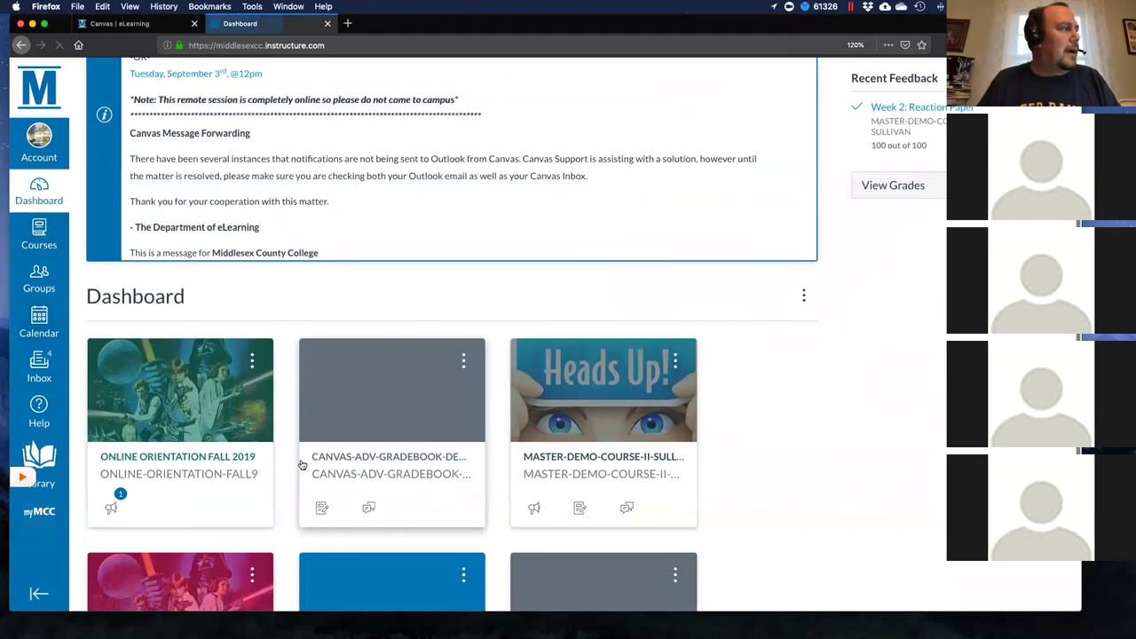
{"action": "scroll", "coordinate": [299, 464], "scroll_direction": "up", "scroll_amount": 3}
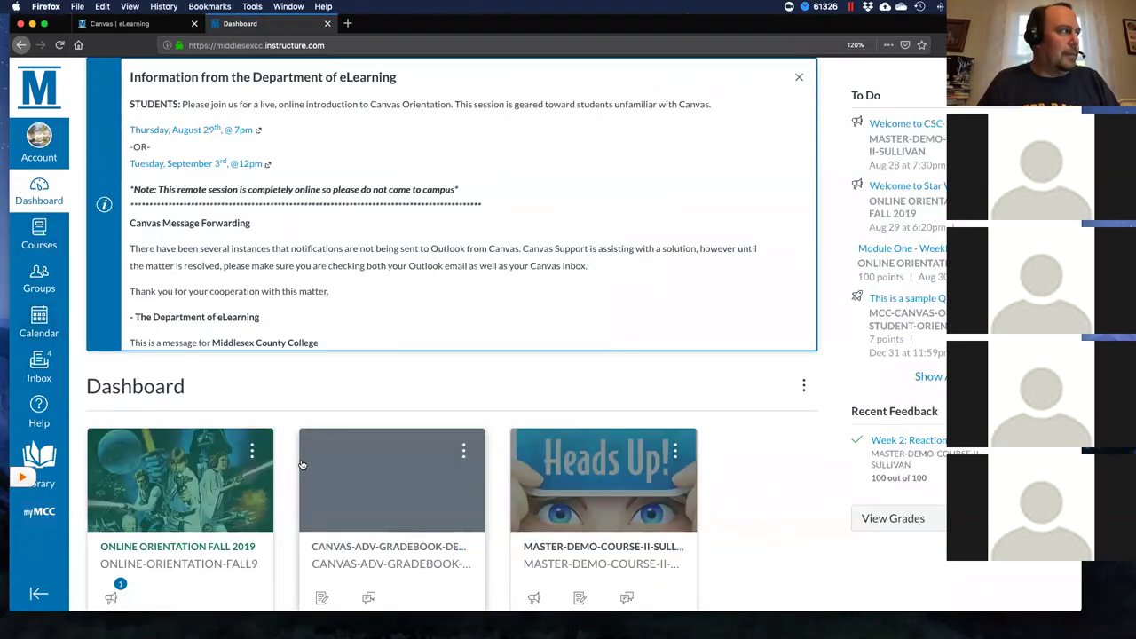
Step: Open Account Settings and review the name fields, language, Eastern time zone, login methods and web services
{"action": "left_click", "coordinate": [41, 138]}
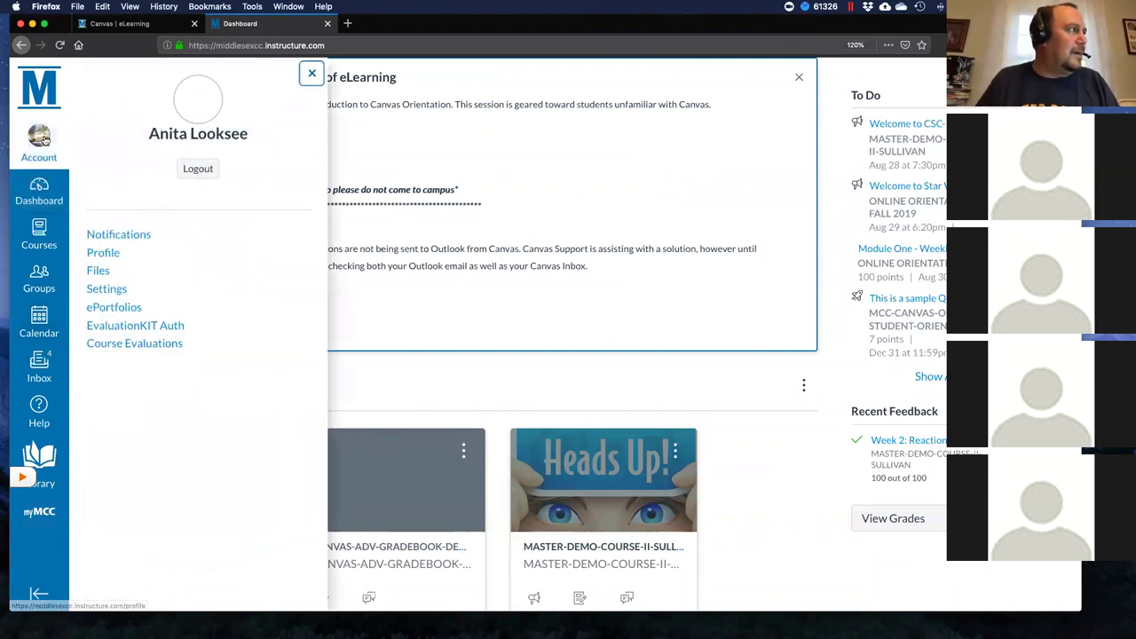
{"action": "left_click", "coordinate": [107, 290]}
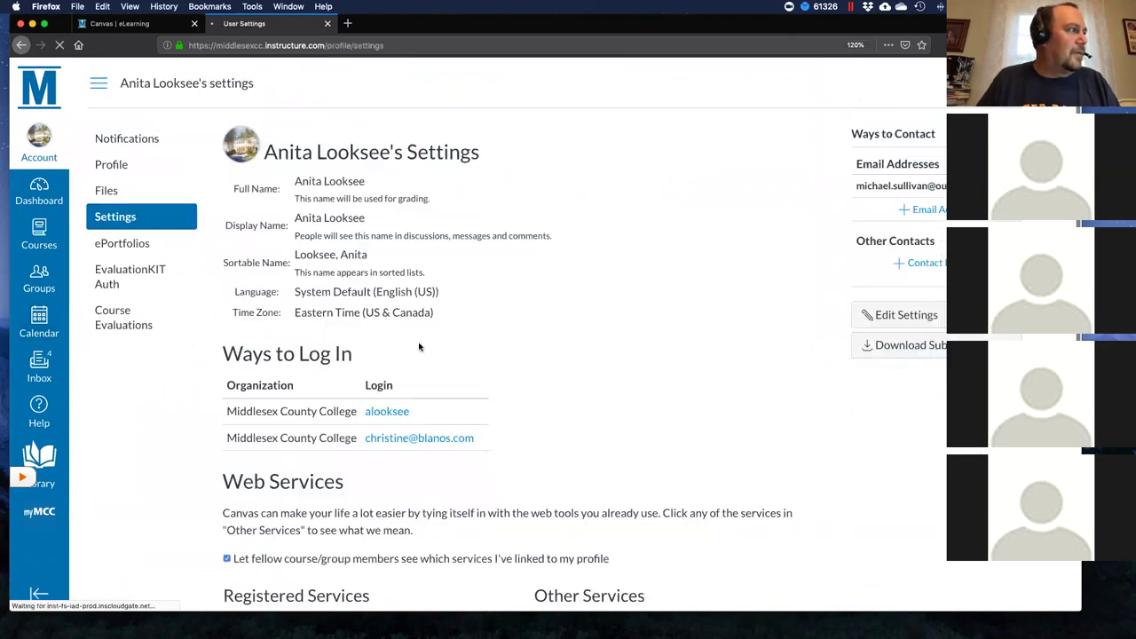
{"action": "scroll", "coordinate": [523, 391], "scroll_direction": "down", "scroll_amount": 5}
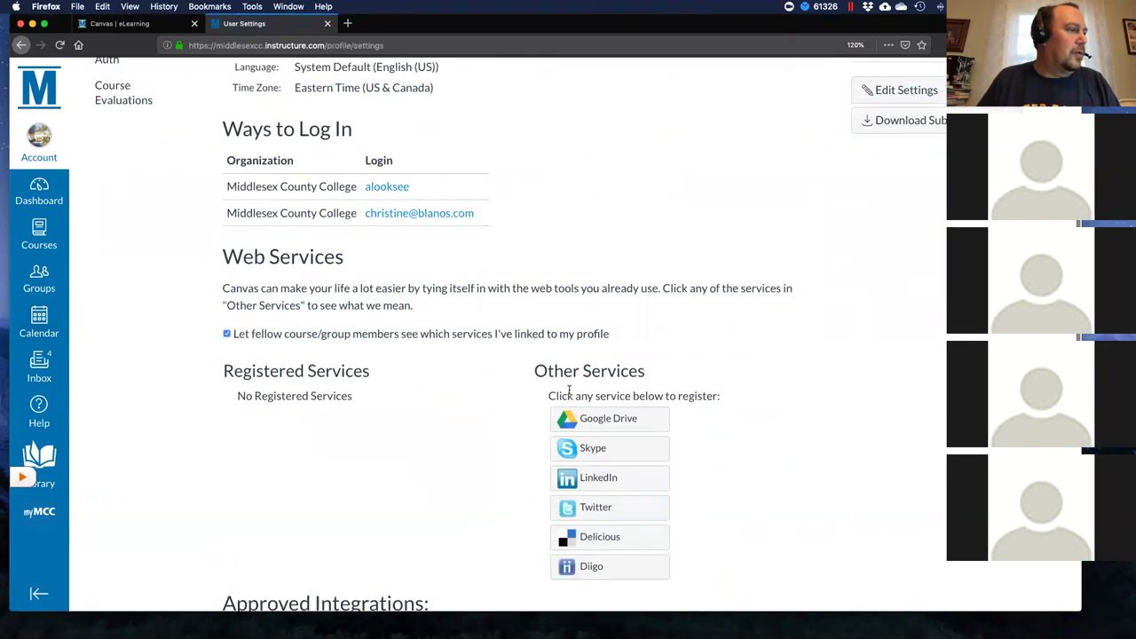
{"action": "scroll", "coordinate": [444, 444], "scroll_direction": "up", "scroll_amount": 5}
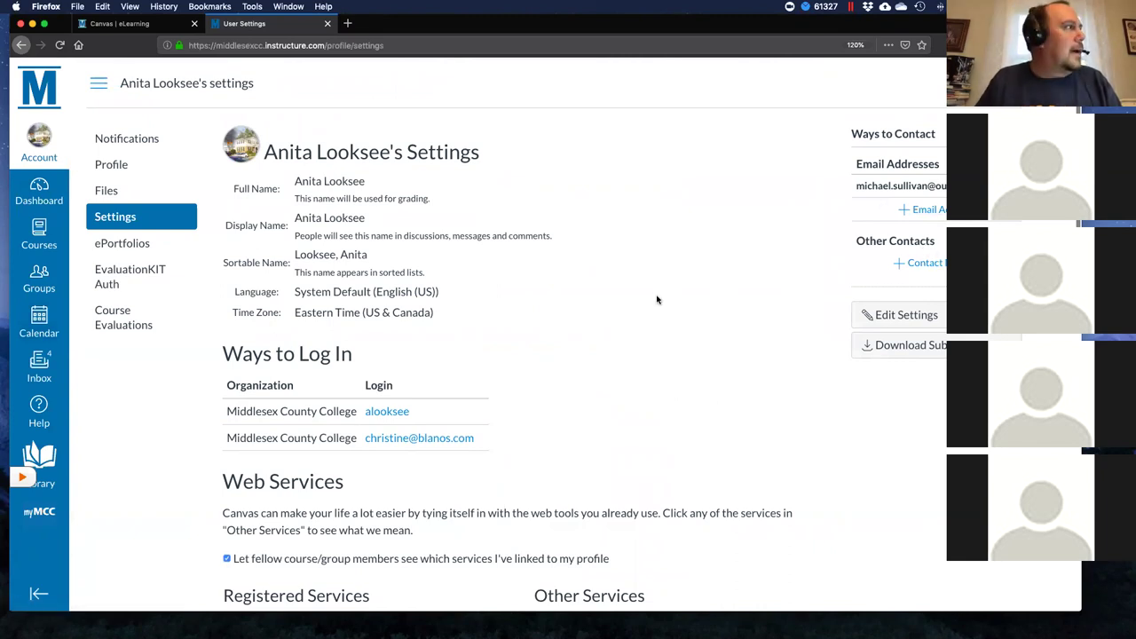
{"action": "scroll", "coordinate": [646, 325], "scroll_direction": "down", "scroll_amount": 5}
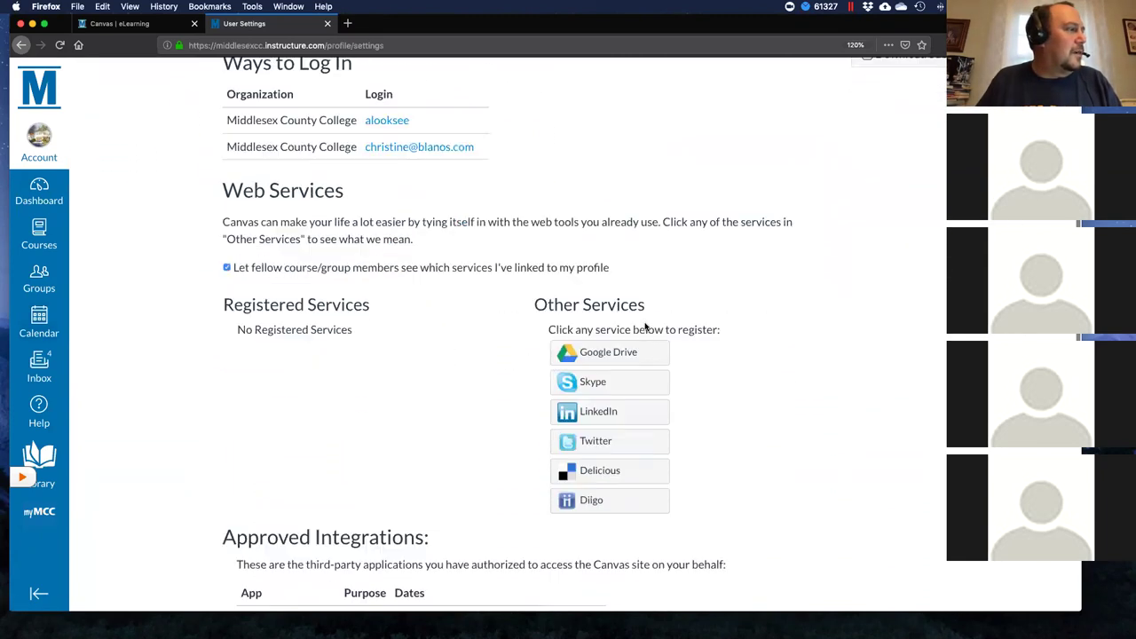
{"action": "scroll", "coordinate": [646, 327], "scroll_direction": "down", "scroll_amount": 4}
{"action": "scroll", "coordinate": [642, 325], "scroll_direction": "up", "scroll_amount": 9}
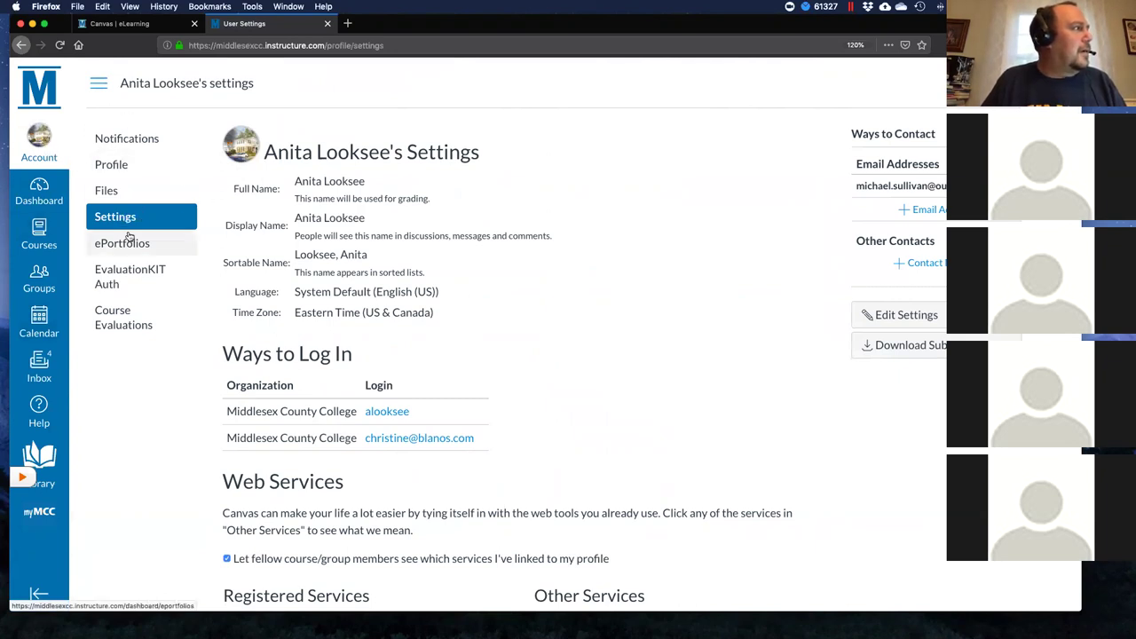
Step: View the user profile, then go back to the Dashboard and scroll to the six course cards
{"action": "left_click", "coordinate": [107, 167]}
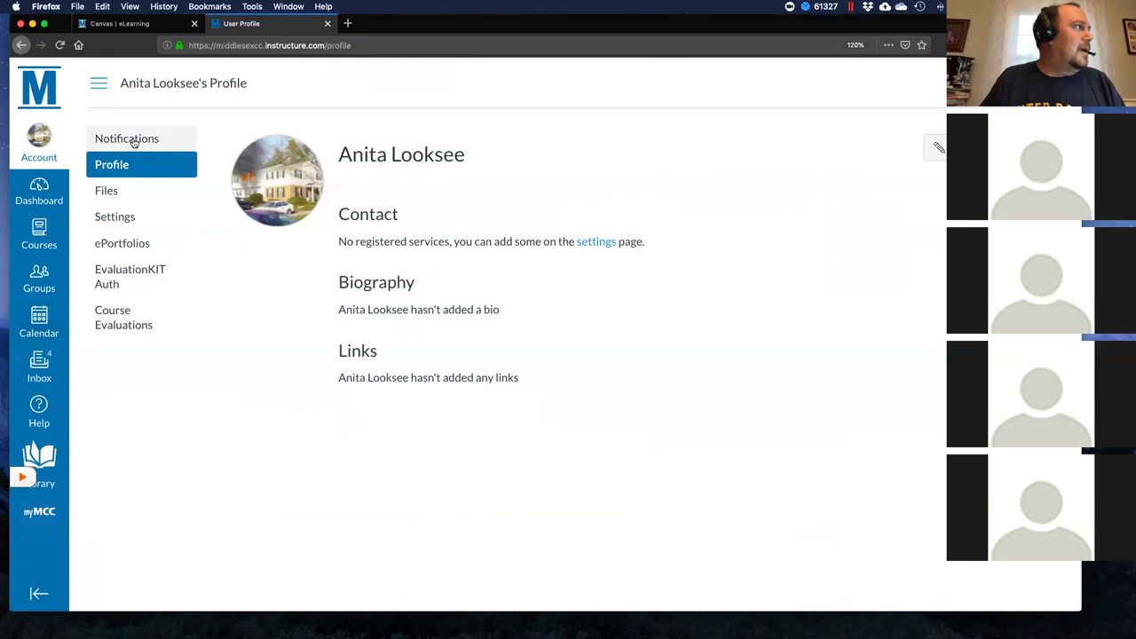
{"action": "left_click", "coordinate": [42, 190]}
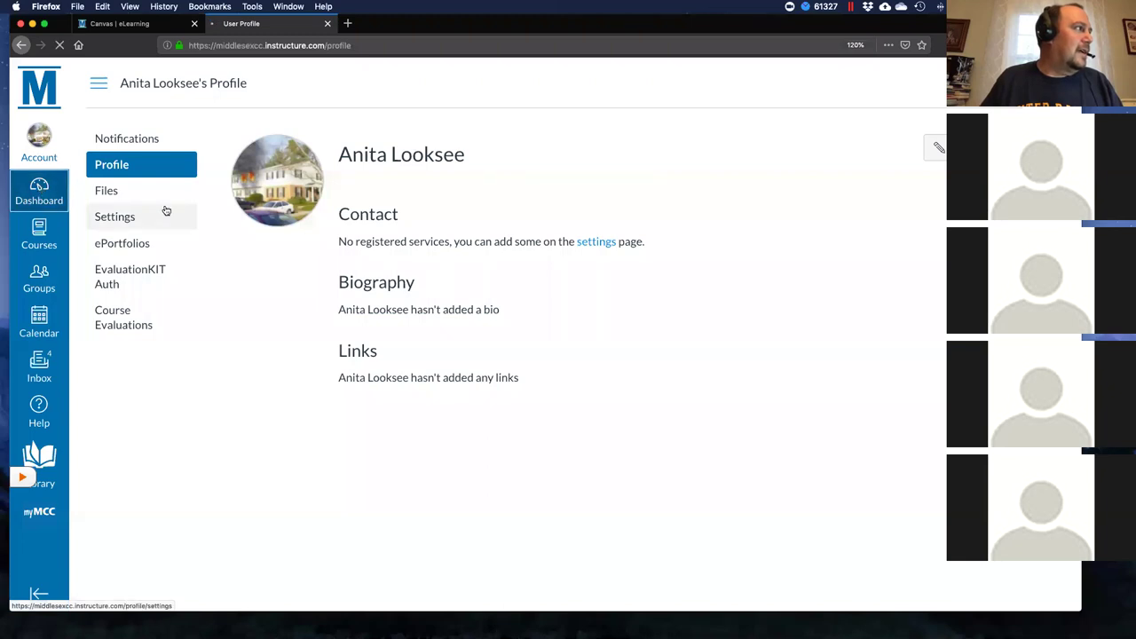
{"action": "scroll", "coordinate": [362, 387], "scroll_direction": "down", "scroll_amount": 5}
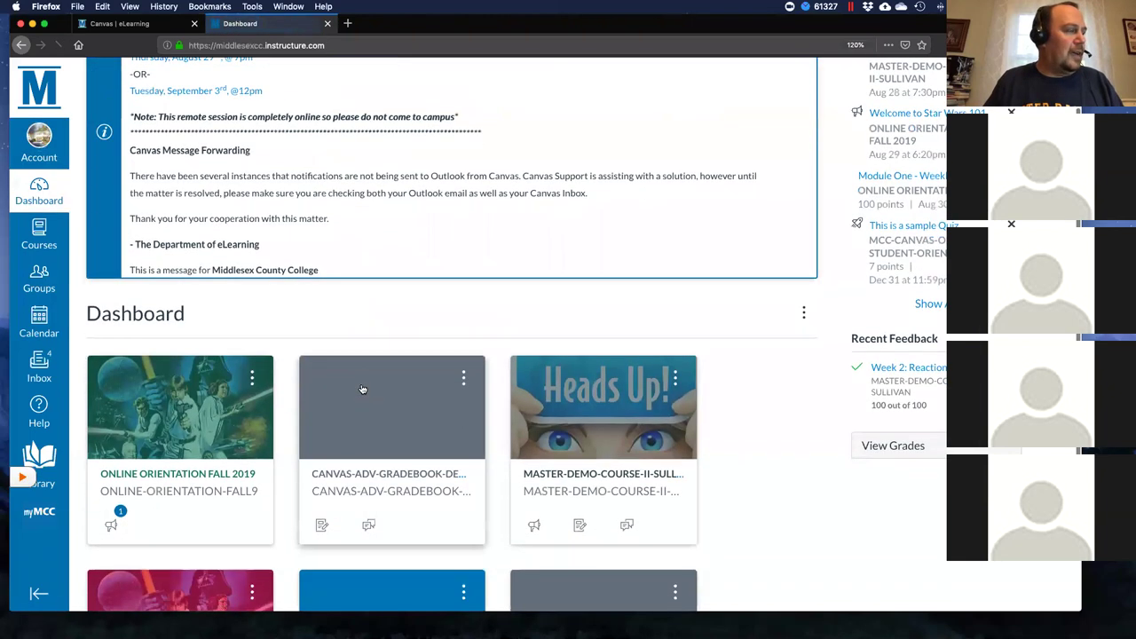
{"action": "scroll", "coordinate": [362, 388], "scroll_direction": "down", "scroll_amount": 1}
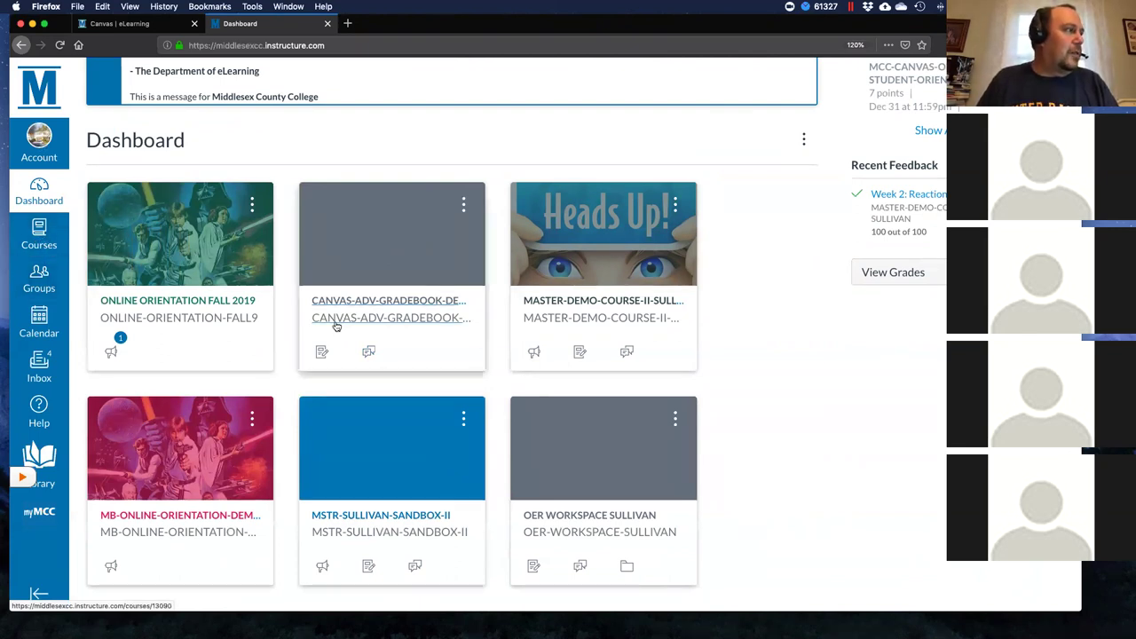
{"action": "left_click", "coordinate": [38, 233]}
Step: Unstar the OER workspace course in All Courses, keeping ONLINE ORIENTATION FALL 2019 favorited
{"action": "left_click", "coordinate": [114, 313]}
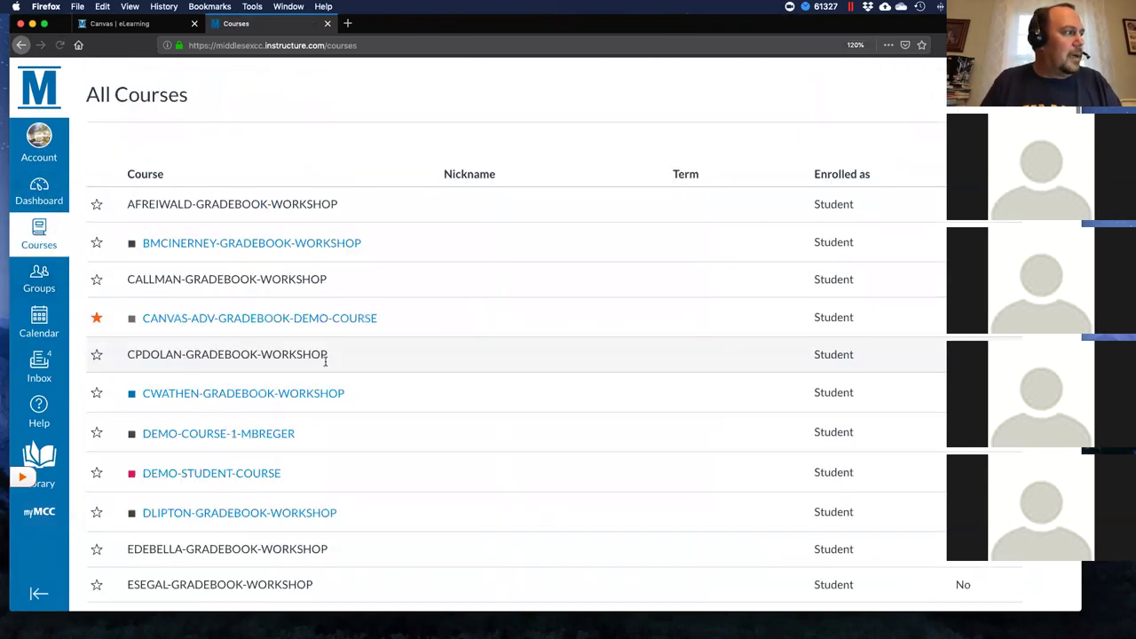
{"action": "scroll", "coordinate": [325, 362], "scroll_direction": "down", "scroll_amount": 15}
{"action": "scroll", "coordinate": [325, 364], "scroll_direction": "down", "scroll_amount": 15}
{"action": "scroll", "coordinate": [325, 363], "scroll_direction": "down", "scroll_amount": 10}
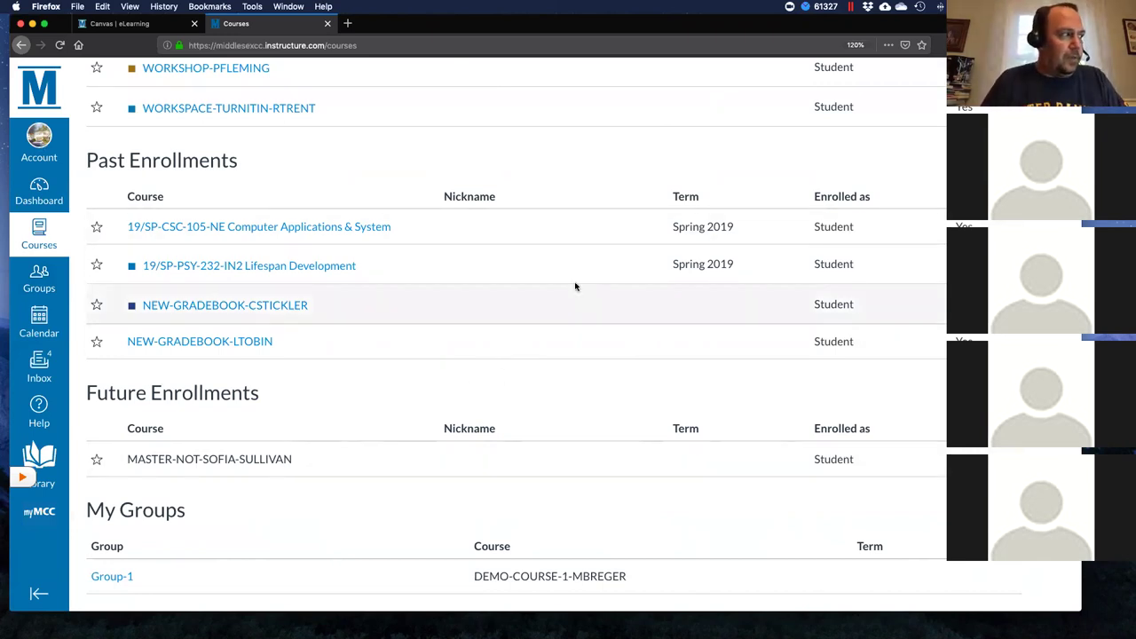
{"action": "scroll", "coordinate": [376, 362], "scroll_direction": "up", "scroll_amount": 5}
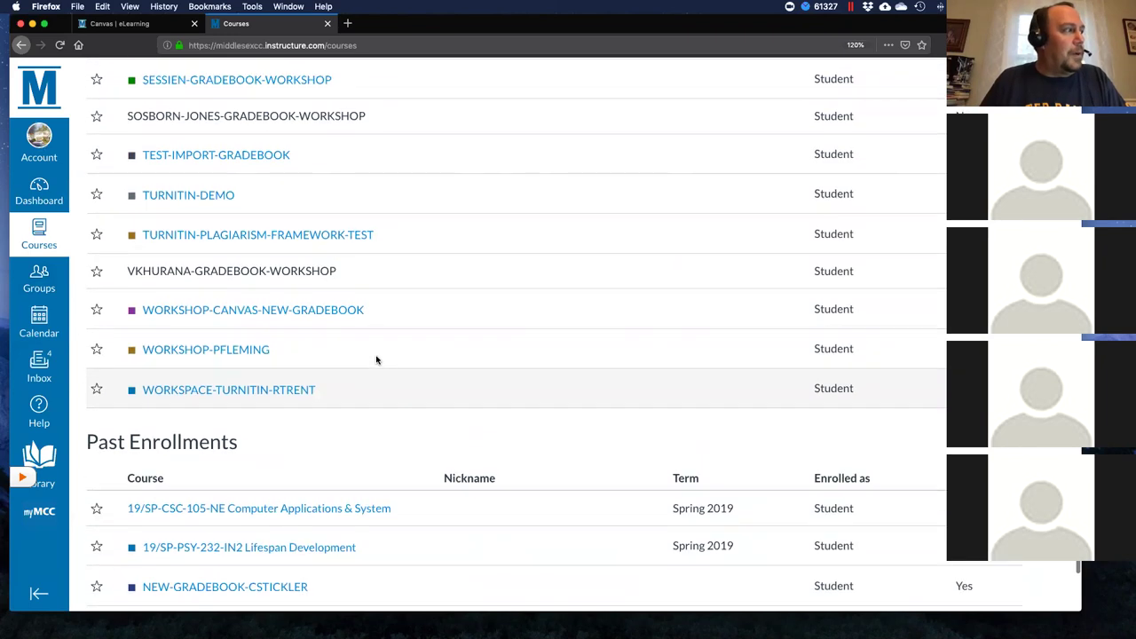
{"action": "scroll", "coordinate": [377, 359], "scroll_direction": "up", "scroll_amount": 5}
{"action": "scroll", "coordinate": [378, 358], "scroll_direction": "up", "scroll_amount": 9}
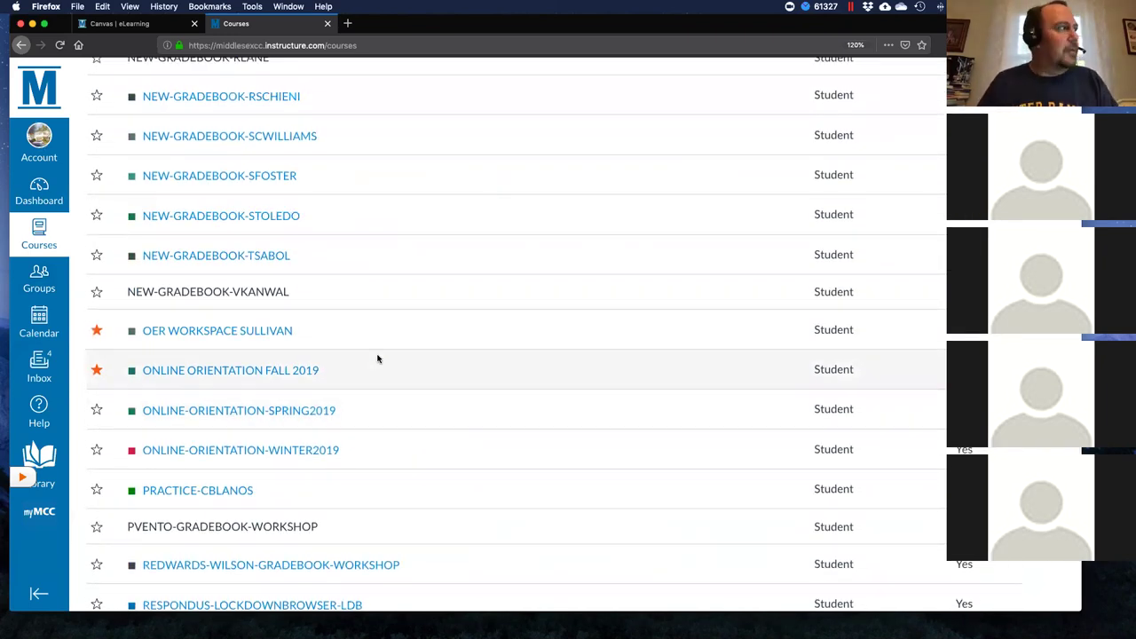
{"action": "left_click", "coordinate": [96, 331]}
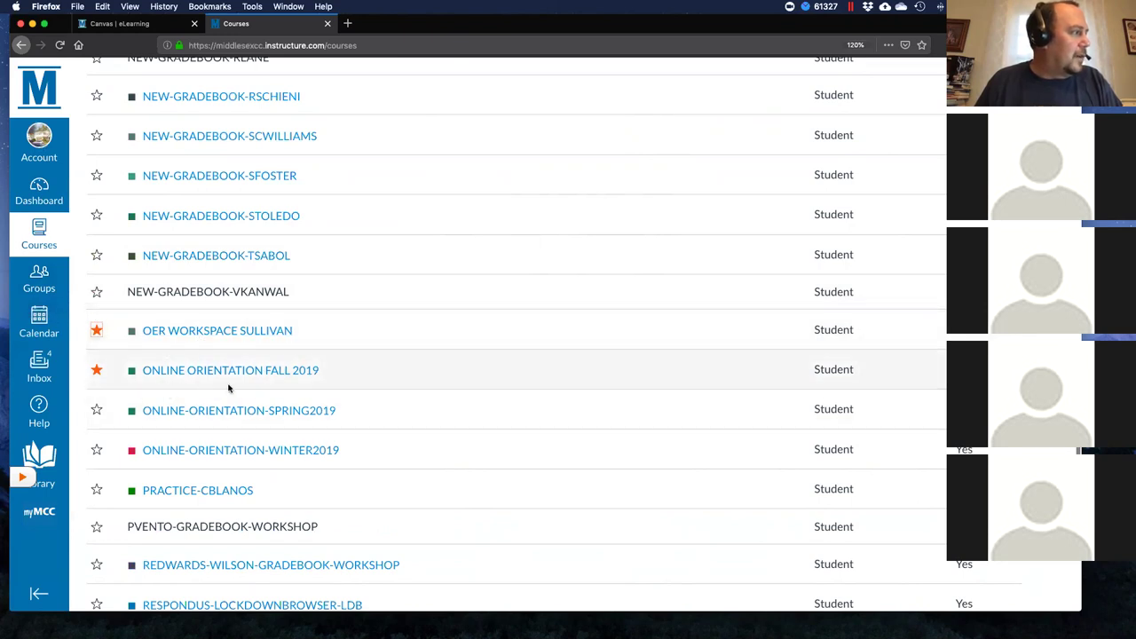
{"action": "left_click", "coordinate": [98, 331]}
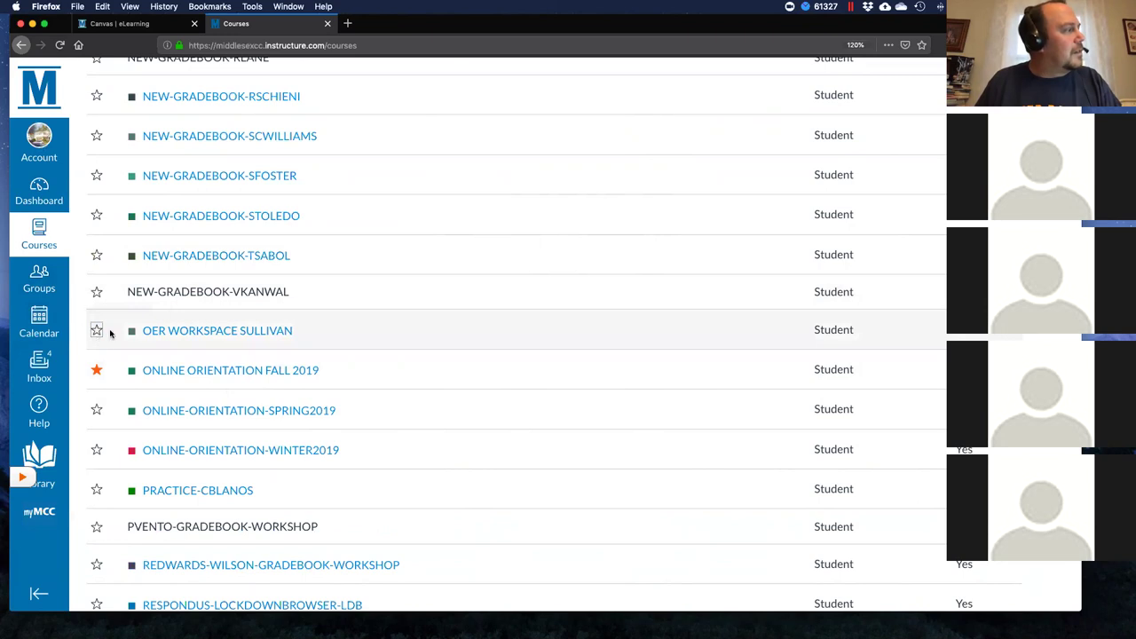
Step: On the Dashboard, drag the blue sandbox card up and ONLINE ORIENTATION FALL 2019 back to first
{"action": "left_click", "coordinate": [39, 191]}
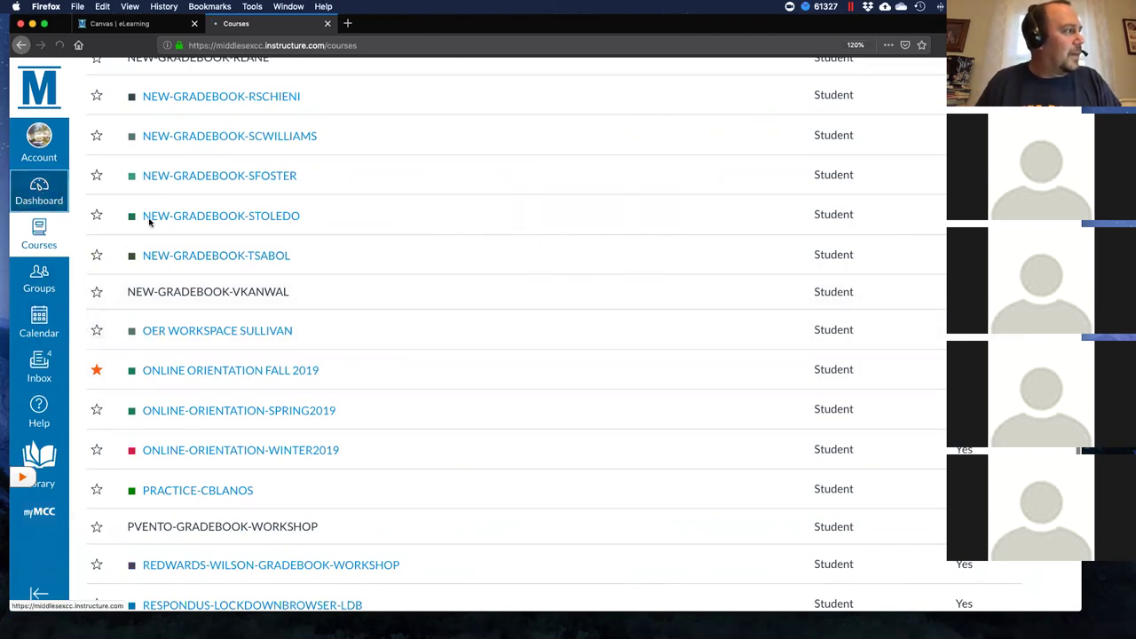
{"action": "scroll", "coordinate": [490, 343], "scroll_direction": "down", "scroll_amount": 5}
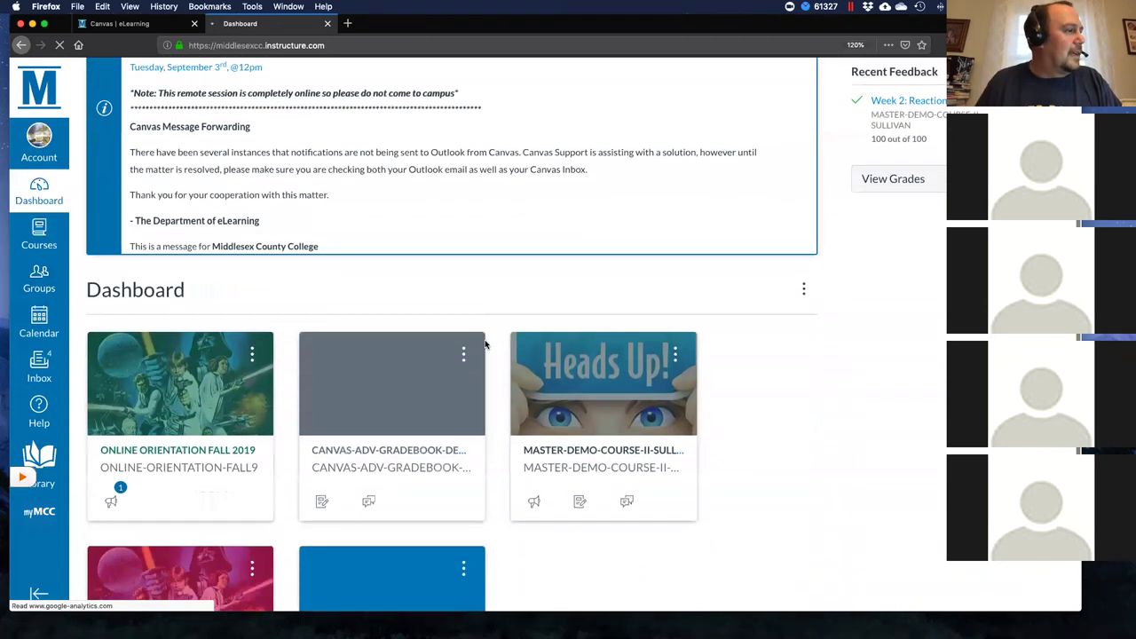
{"action": "scroll", "coordinate": [487, 344], "scroll_direction": "up", "scroll_amount": 1}
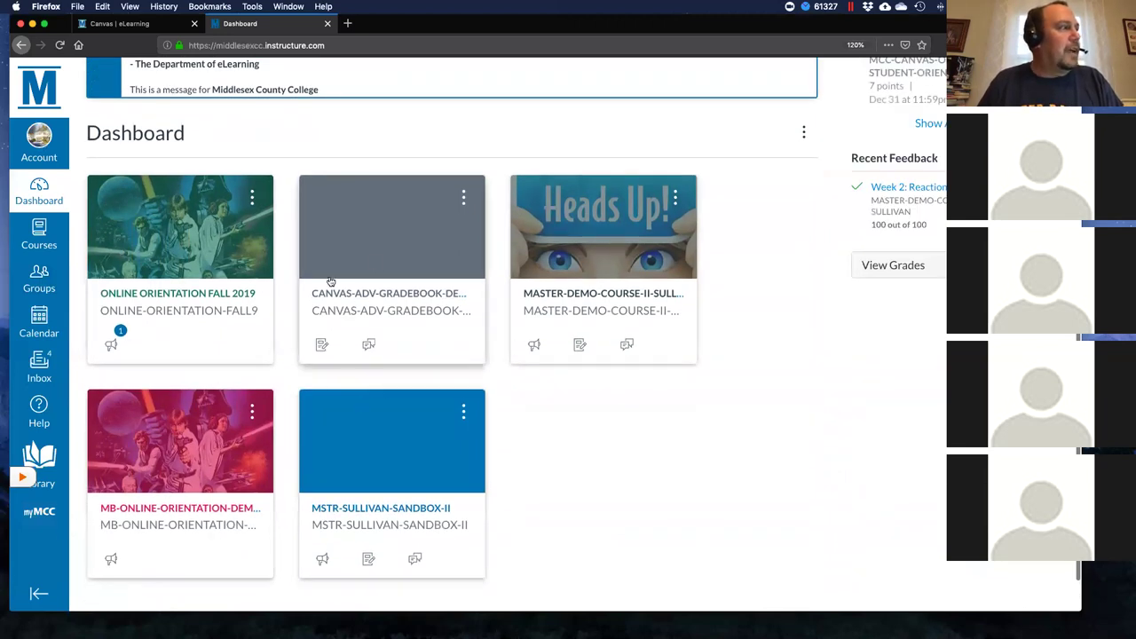
{"action": "scroll", "coordinate": [321, 338], "scroll_direction": "up", "scroll_amount": 1}
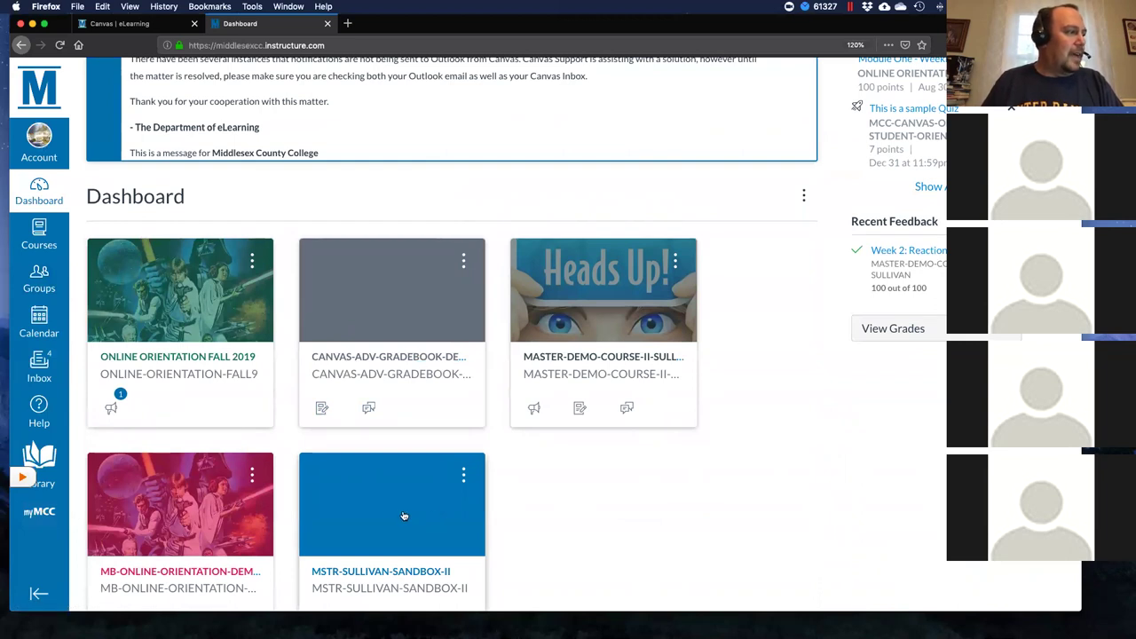
{"action": "left_click_drag", "start_coordinate": [411, 516], "coordinate": [173, 280]}
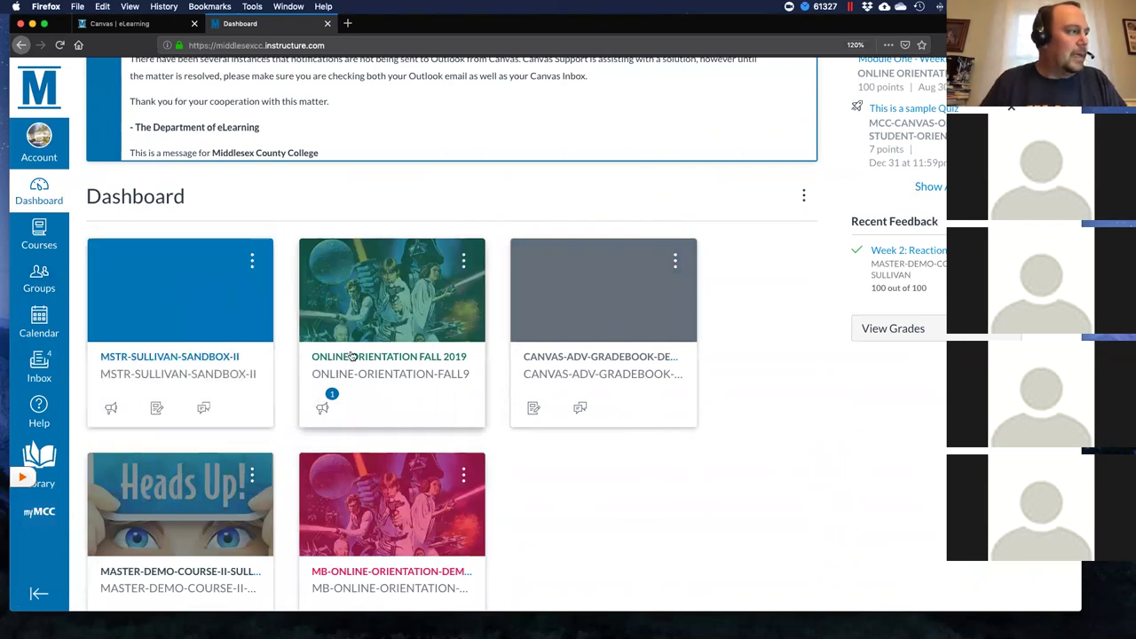
{"action": "left_click_drag", "start_coordinate": [439, 300], "coordinate": [188, 306]}
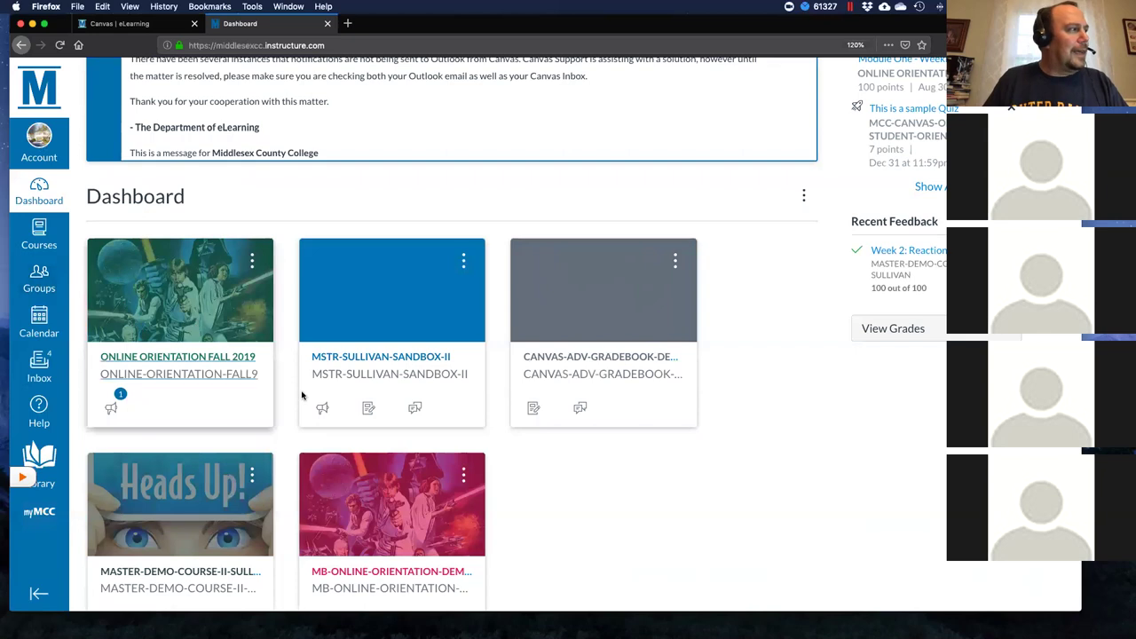
Step: Show the August 2019 month calendar with Module One - Weekly Reaction Paper due on the 30th
{"action": "left_click", "coordinate": [36, 318]}
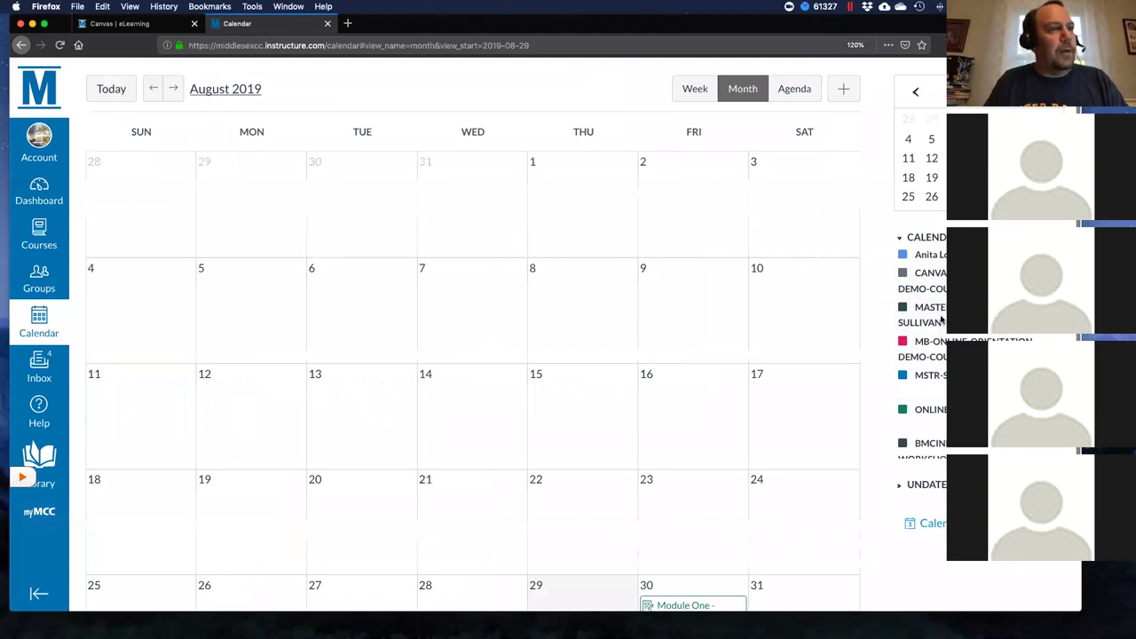
{"action": "scroll", "coordinate": [923, 355], "scroll_direction": "down", "scroll_amount": 3}
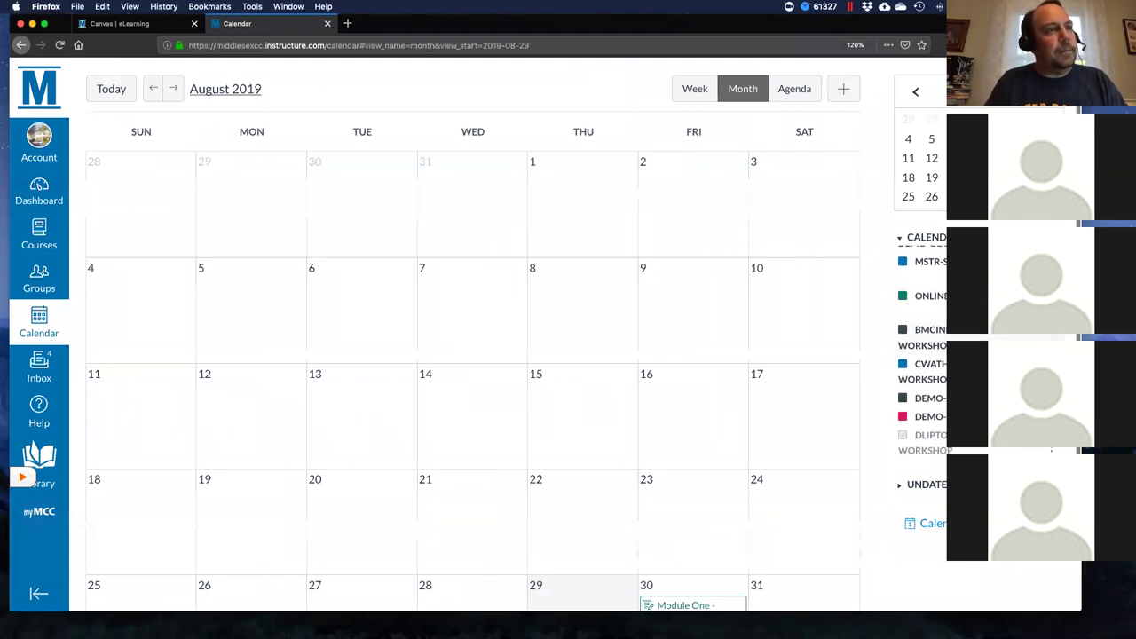
{"action": "scroll", "coordinate": [923, 355], "scroll_direction": "up", "scroll_amount": 3}
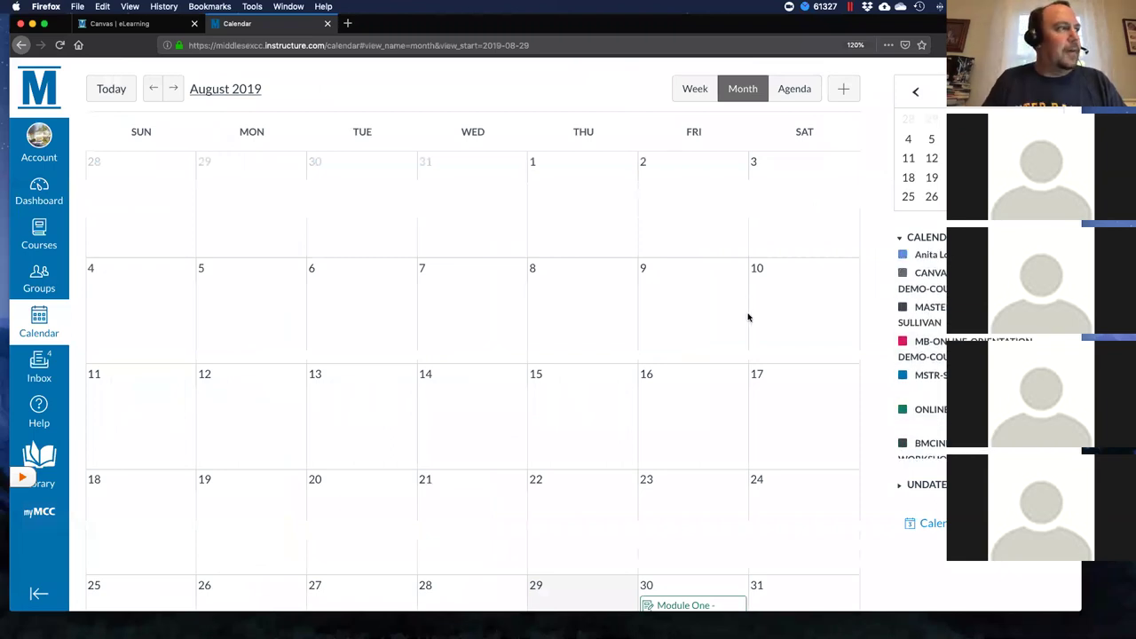
{"action": "scroll", "coordinate": [743, 319], "scroll_direction": "down", "scroll_amount": 2}
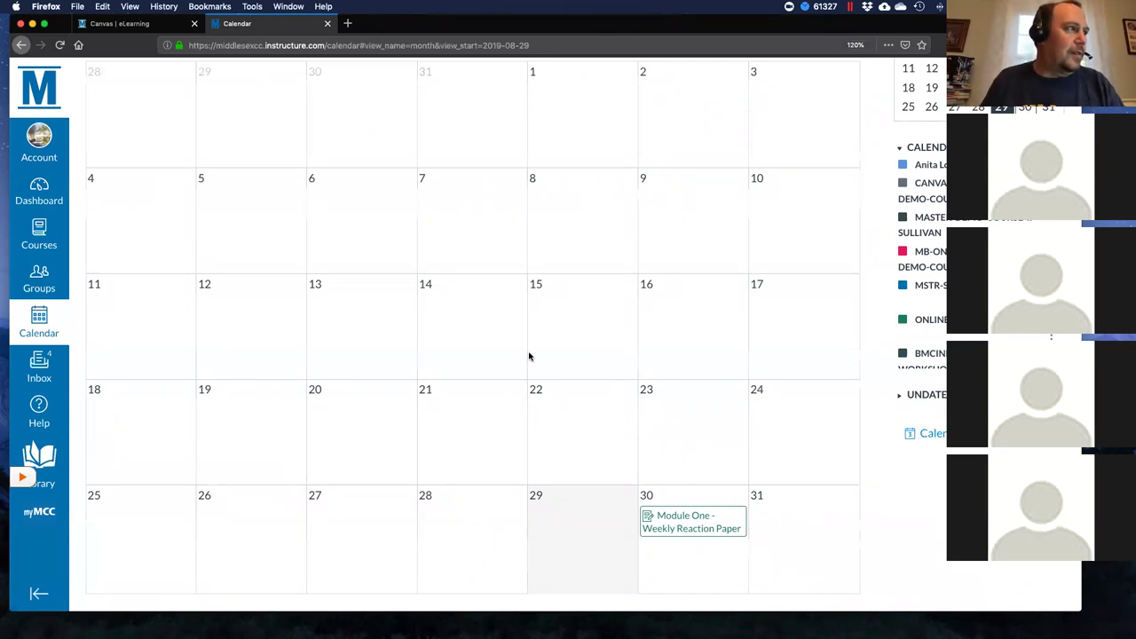
{"action": "scroll", "coordinate": [607, 288], "scroll_direction": "up", "scroll_amount": 2}
{"action": "scroll", "coordinate": [606, 288], "scroll_direction": "down", "scroll_amount": 2}
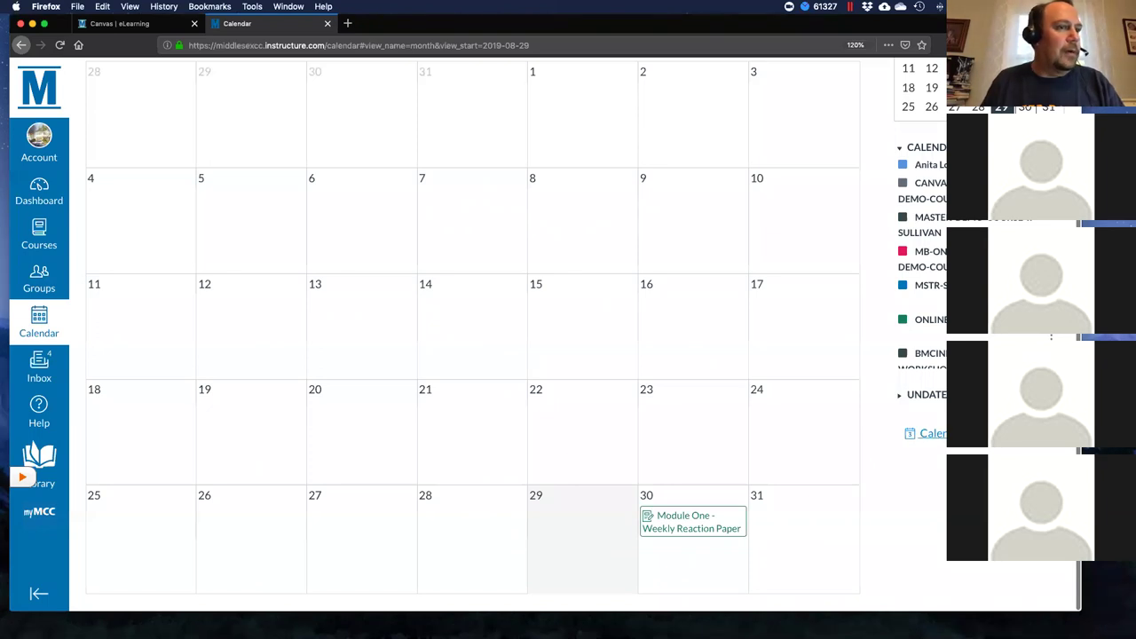